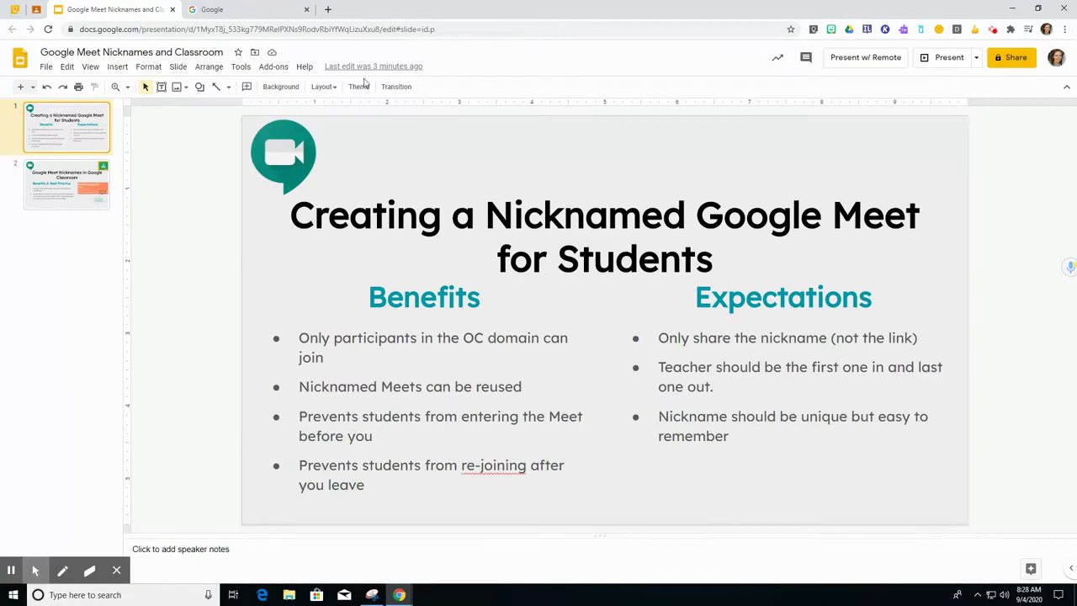
- Load meet.google.com in the second Chrome tab
{"action": "left_click", "coordinate": [281, 13]}
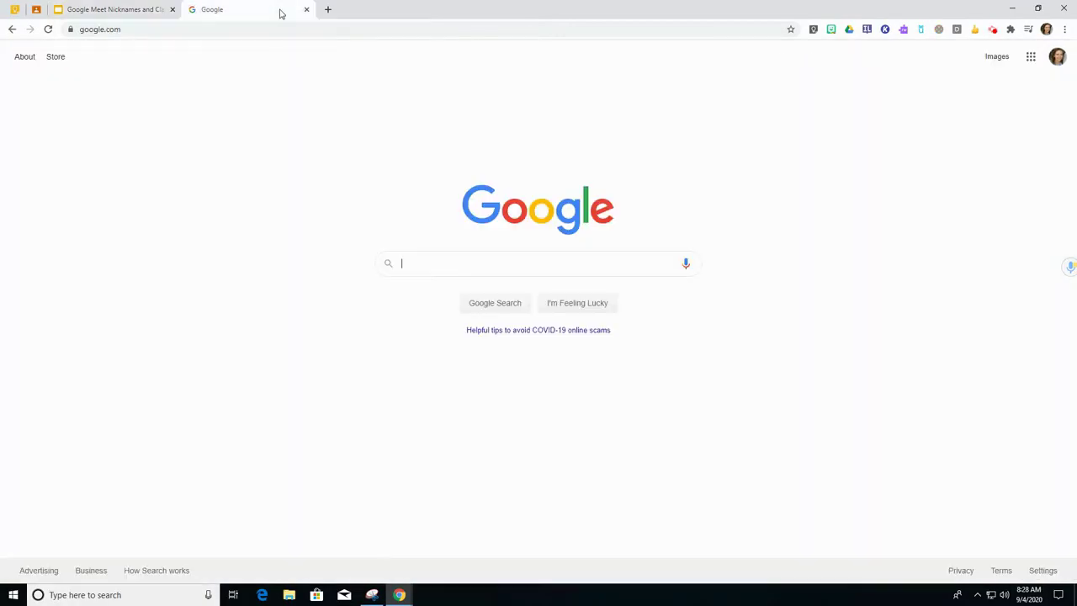
{"action": "left_click", "coordinate": [1031, 61]}
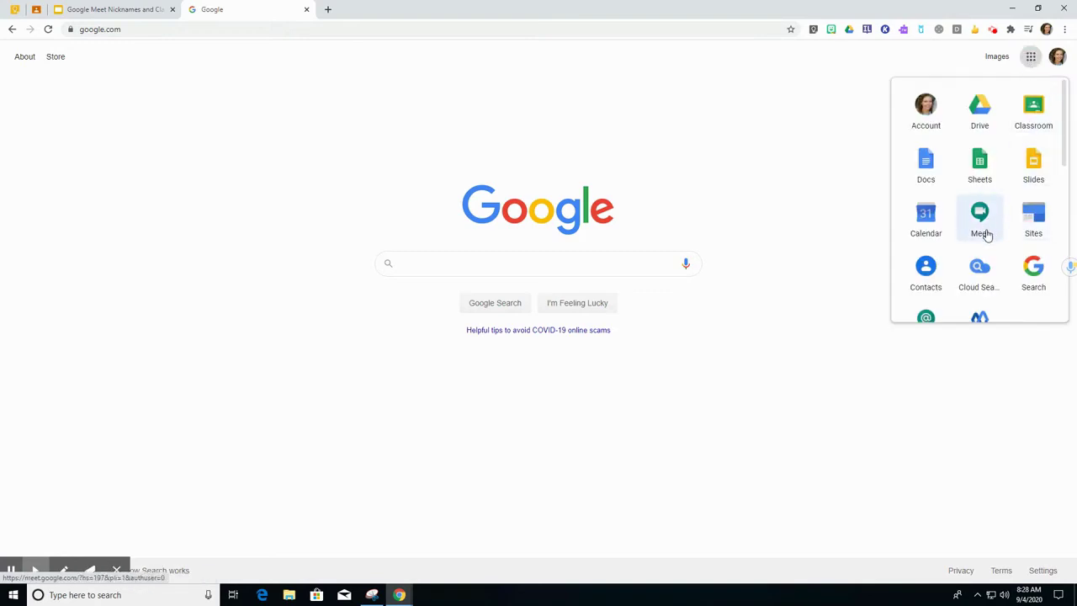
{"action": "left_click", "coordinate": [477, 28]}
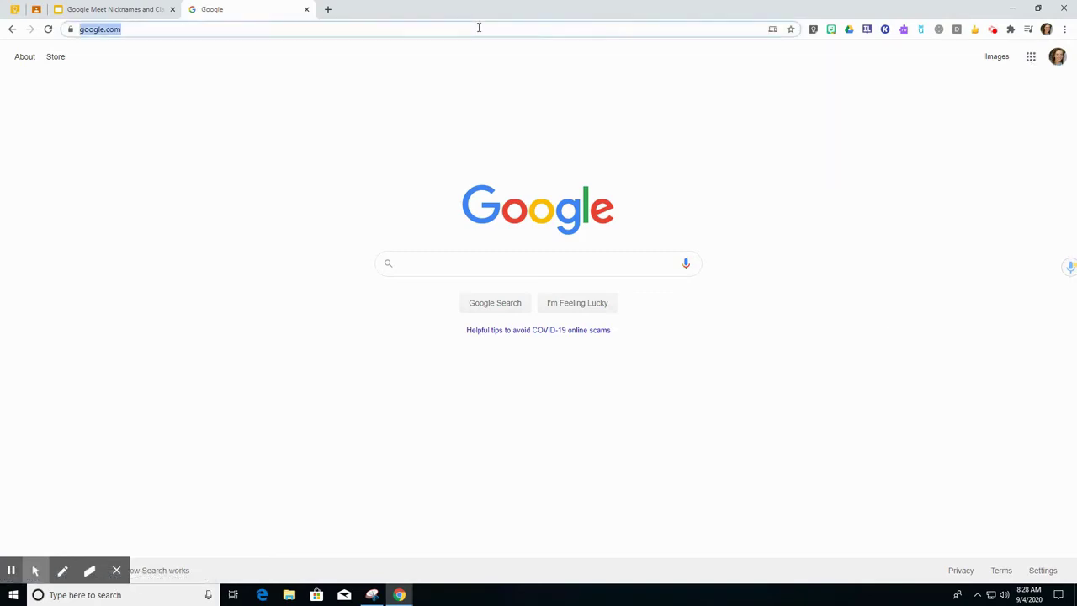
{"action": "type", "text": "meet.google.com"}
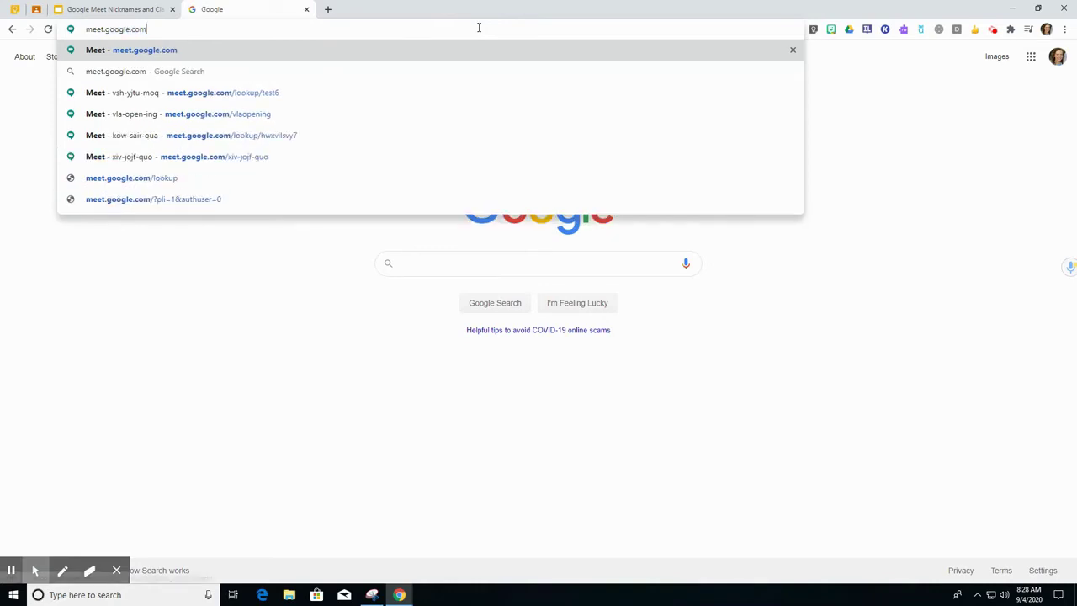
{"action": "key", "text": "Return"}
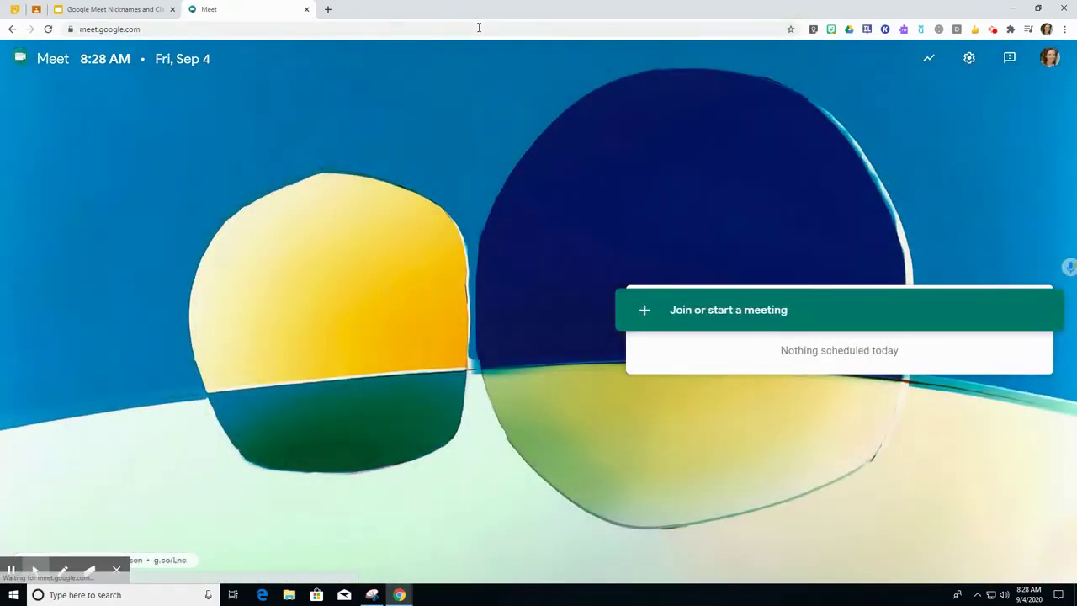
- Start a new meeting under the nickname 'ManningMeetTest'
{"action": "left_click", "coordinate": [646, 311]}
{"action": "left_click", "coordinate": [594, 323]}
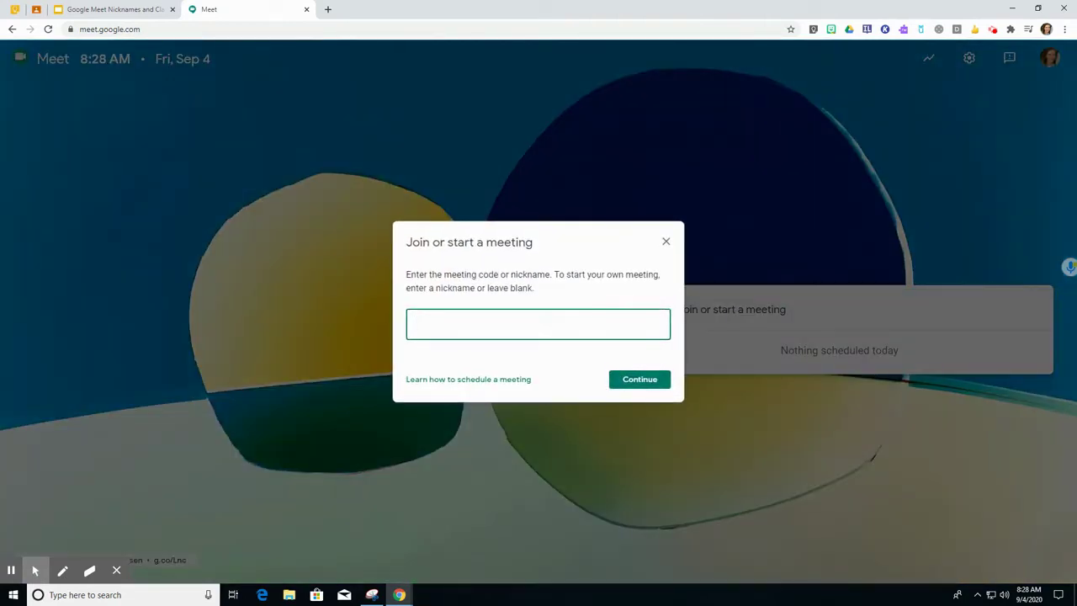
{"action": "type", "text": "ManningMeetTest"}
{"action": "left_click", "coordinate": [654, 379]}
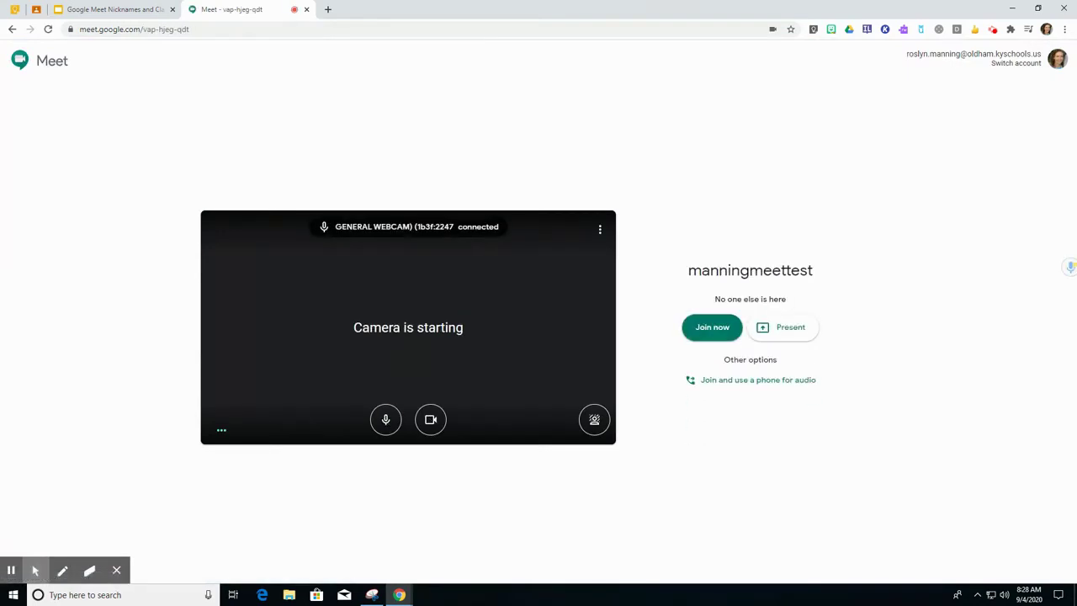
- Join the meeting with the camera and microphone turned off
{"action": "left_click", "coordinate": [430, 419]}
{"action": "left_click", "coordinate": [392, 426]}
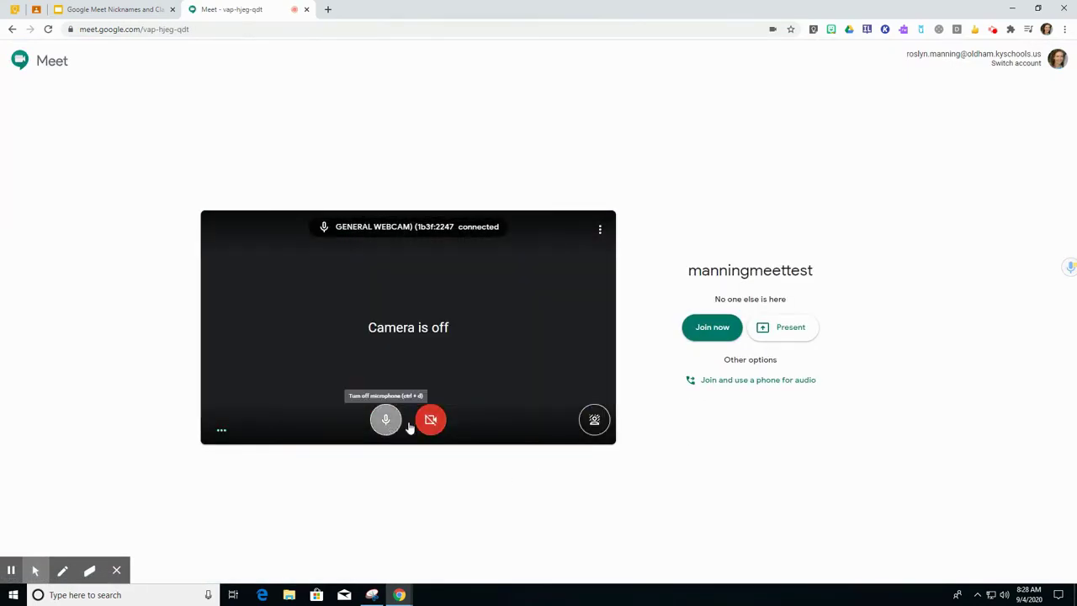
{"action": "left_click", "coordinate": [711, 327]}
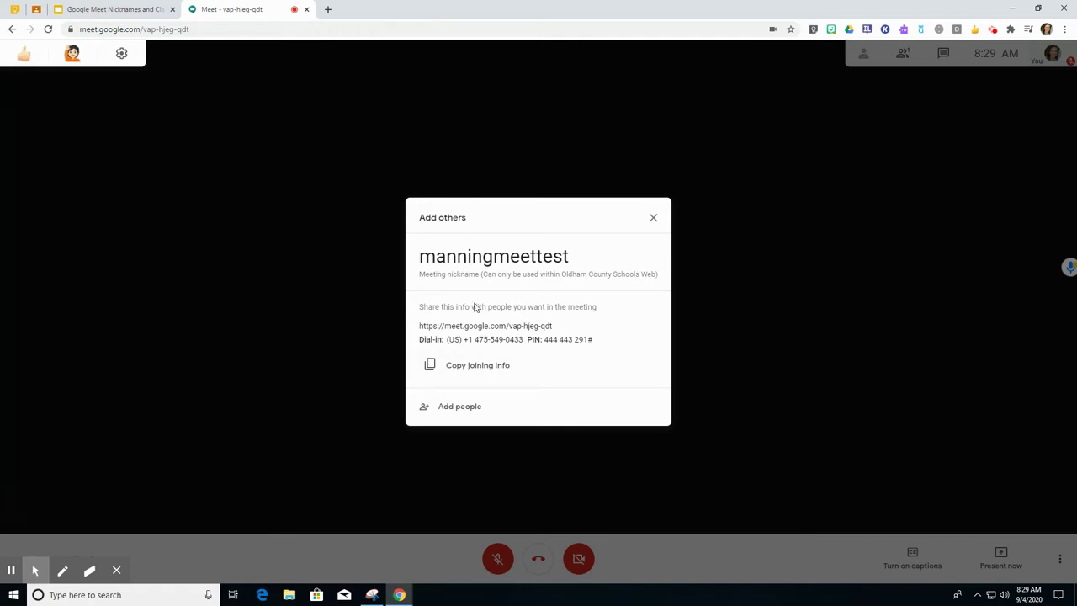
- Close the Add others joining-info dialog and hang up the ManningMeetTest meeting
{"action": "left_click", "coordinate": [652, 220]}
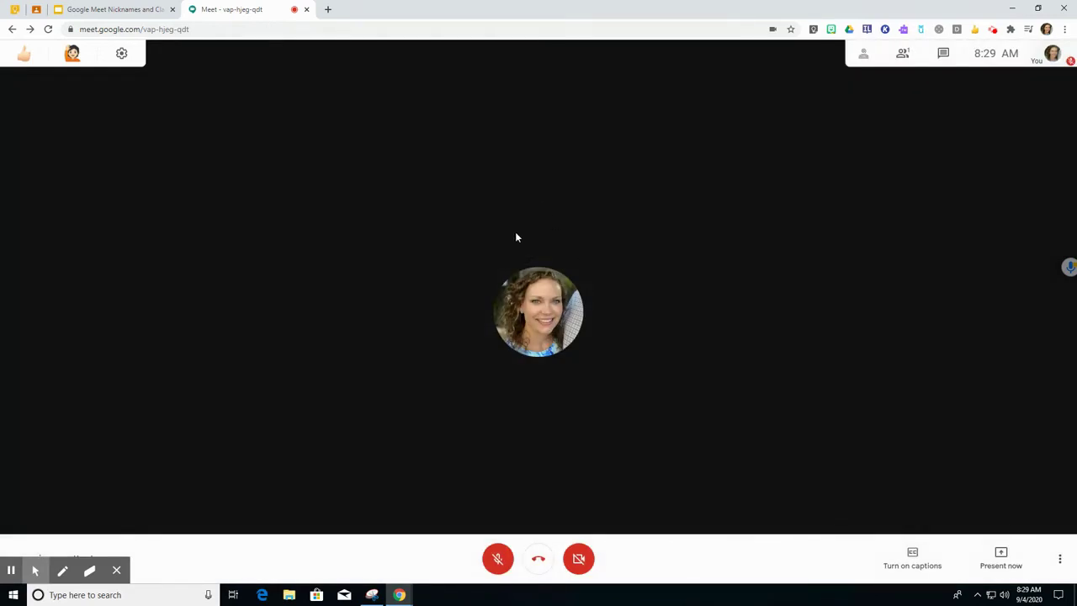
{"action": "left_click", "coordinate": [538, 558]}
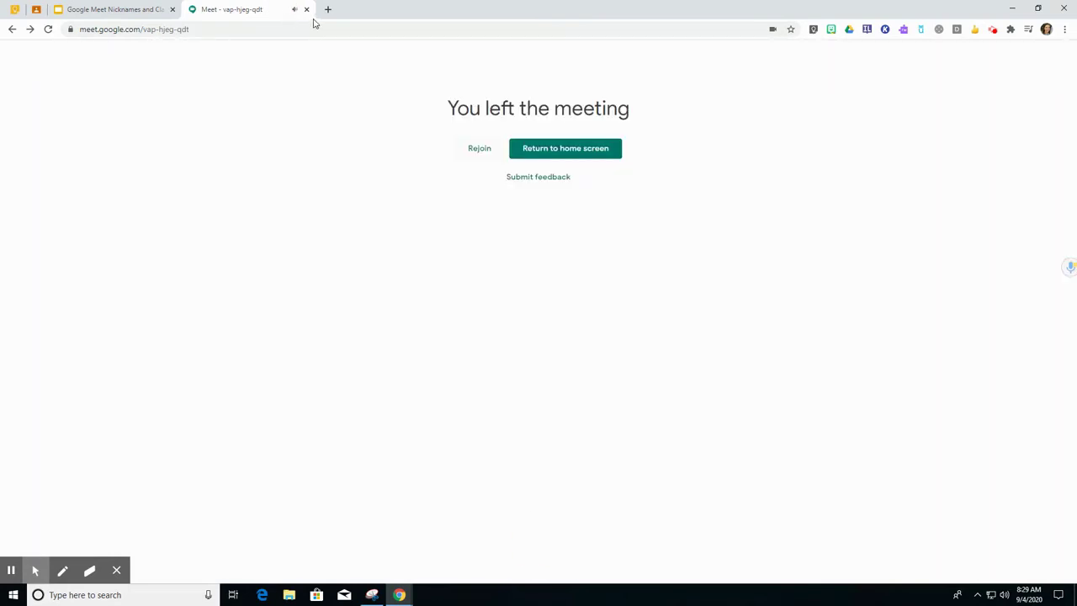
- Close the Meet tab and show slide 2, 'Google Meet Nicknames in Google Classroom'
{"action": "left_click", "coordinate": [307, 9]}
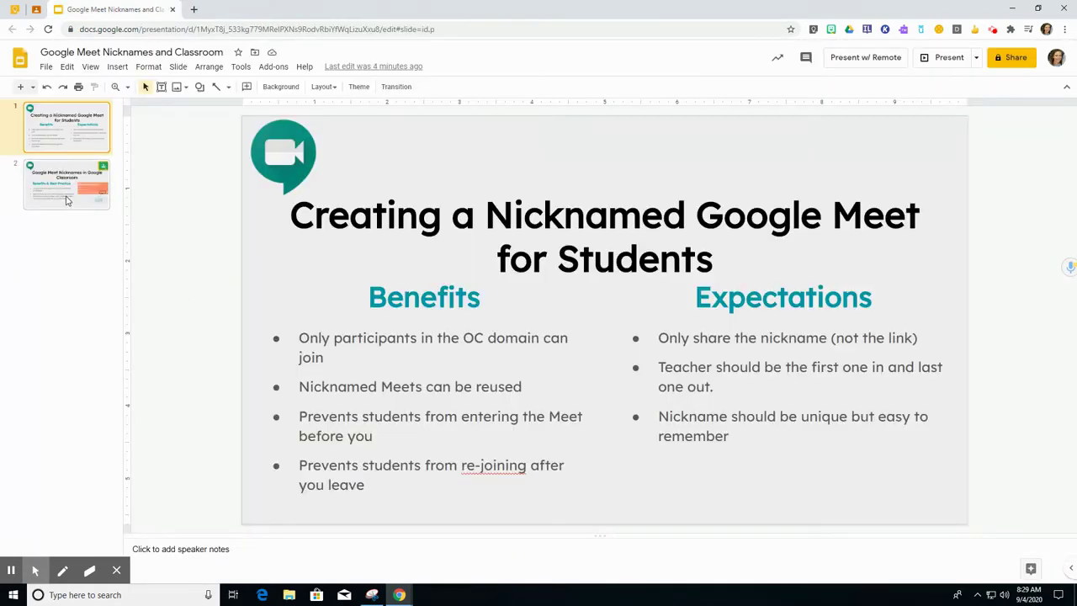
{"action": "left_click", "coordinate": [67, 194]}
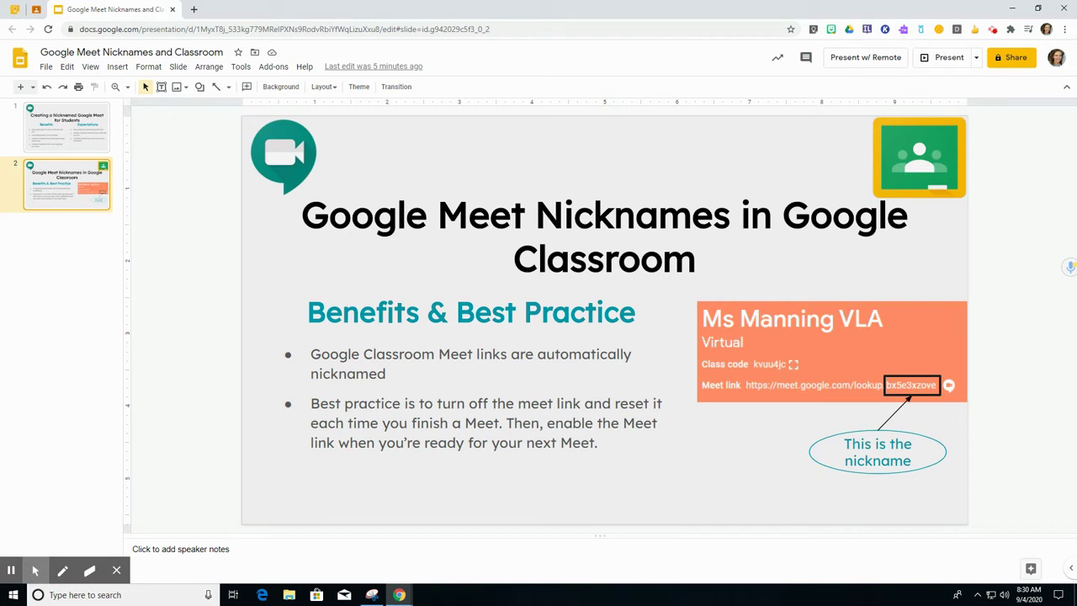
- Go to classroom.google.com in a new tab and open the Ms Manning VLA class
{"action": "left_click", "coordinate": [193, 9]}
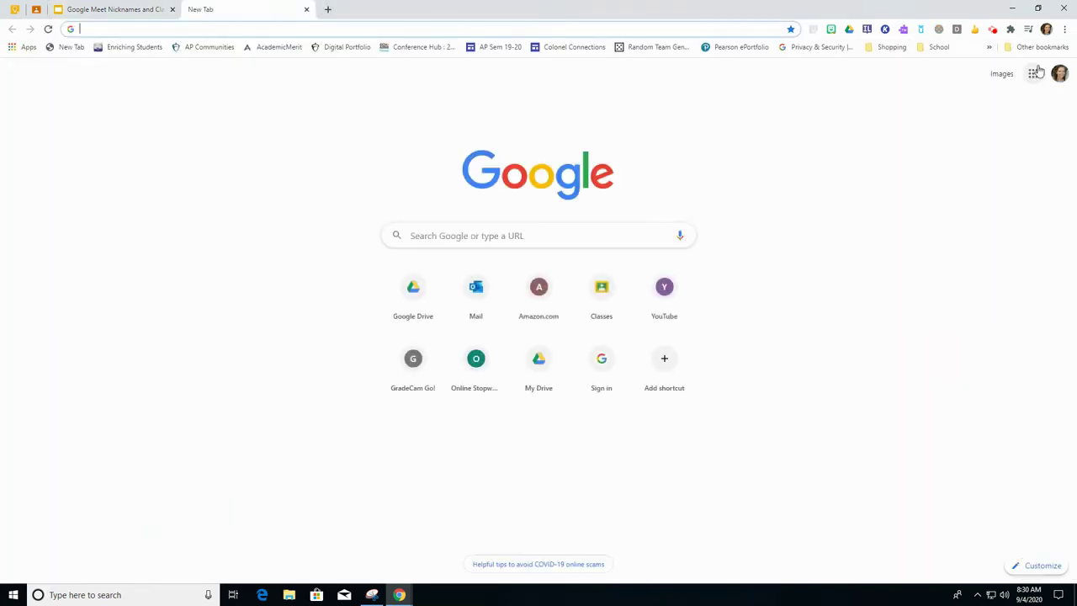
{"action": "left_click", "coordinate": [1032, 73]}
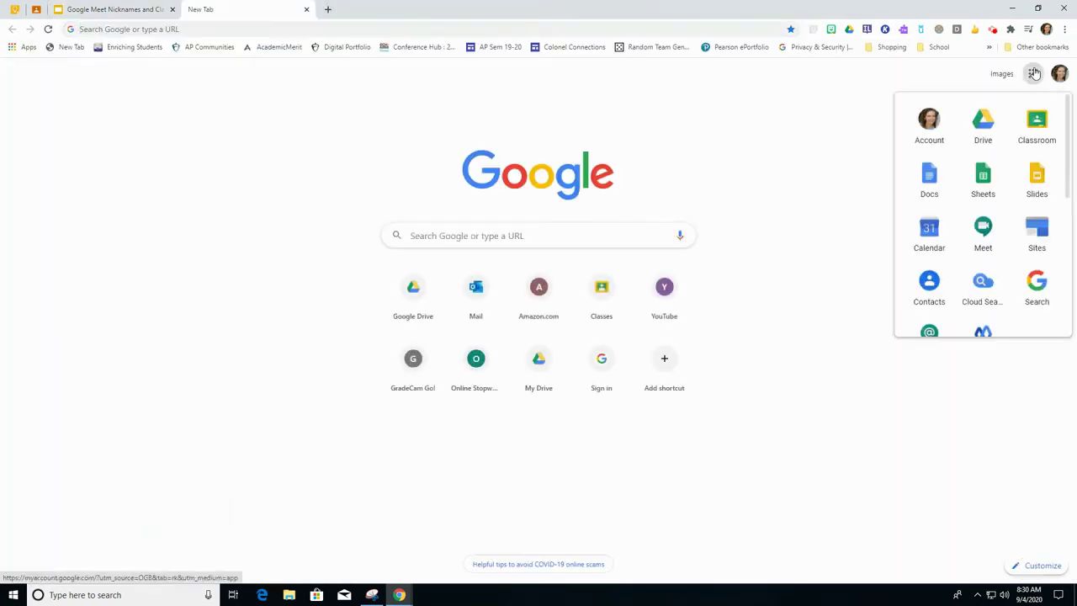
{"action": "left_click", "coordinate": [532, 24]}
{"action": "type", "text": "classroom.google.com/h"}
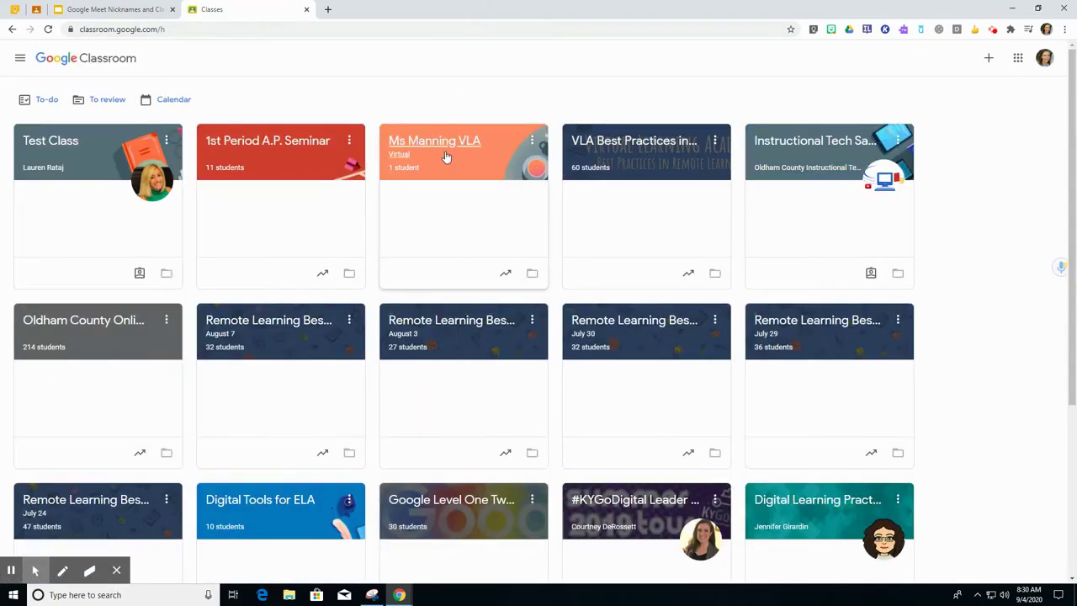
{"action": "left_click", "coordinate": [446, 143]}
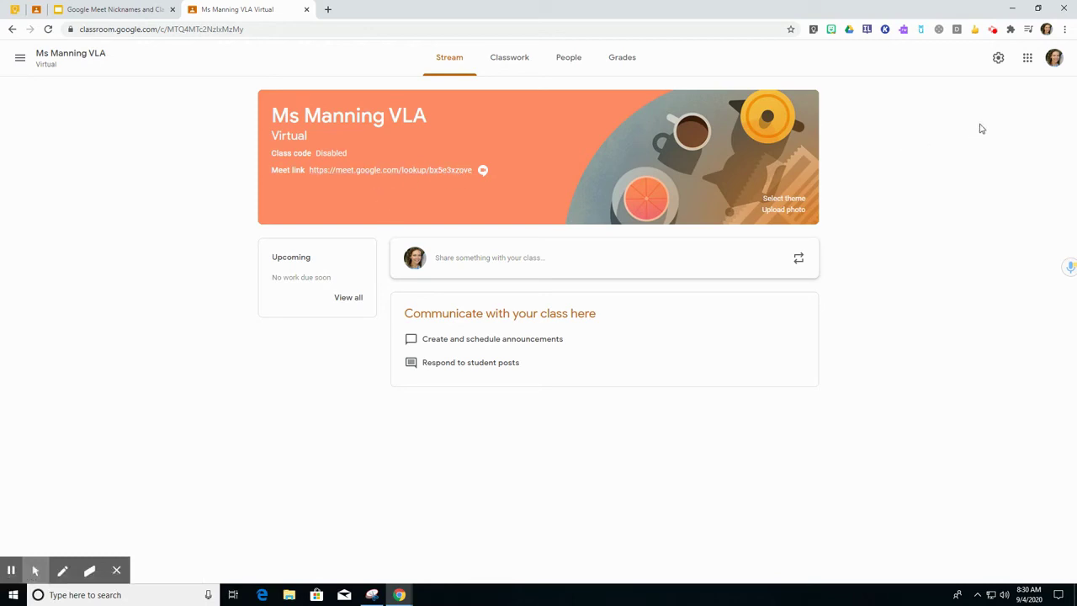
- Reset the class Meet link, switch off Visible to students, and save the settings
{"action": "left_click", "coordinate": [997, 59]}
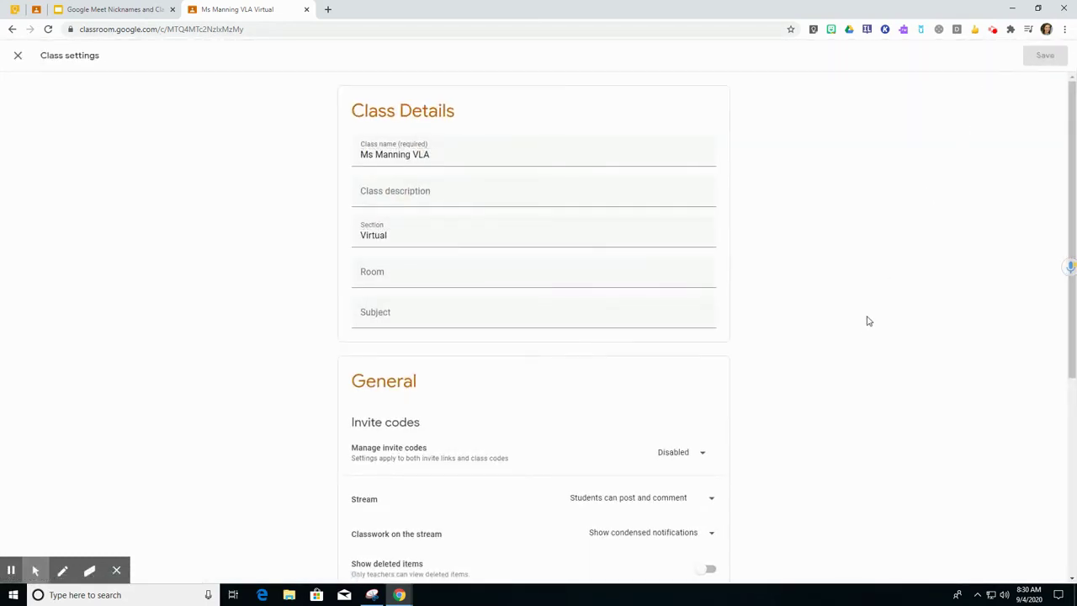
{"action": "scroll", "coordinate": [860, 330], "scroll_direction": "down", "scroll_amount": 4}
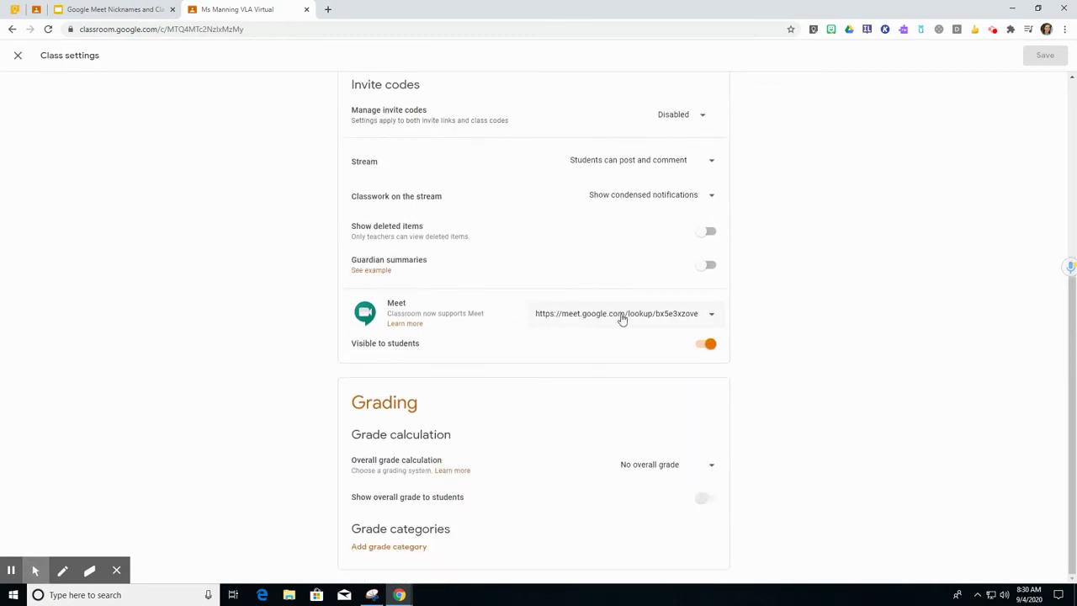
{"action": "left_click", "coordinate": [712, 316]}
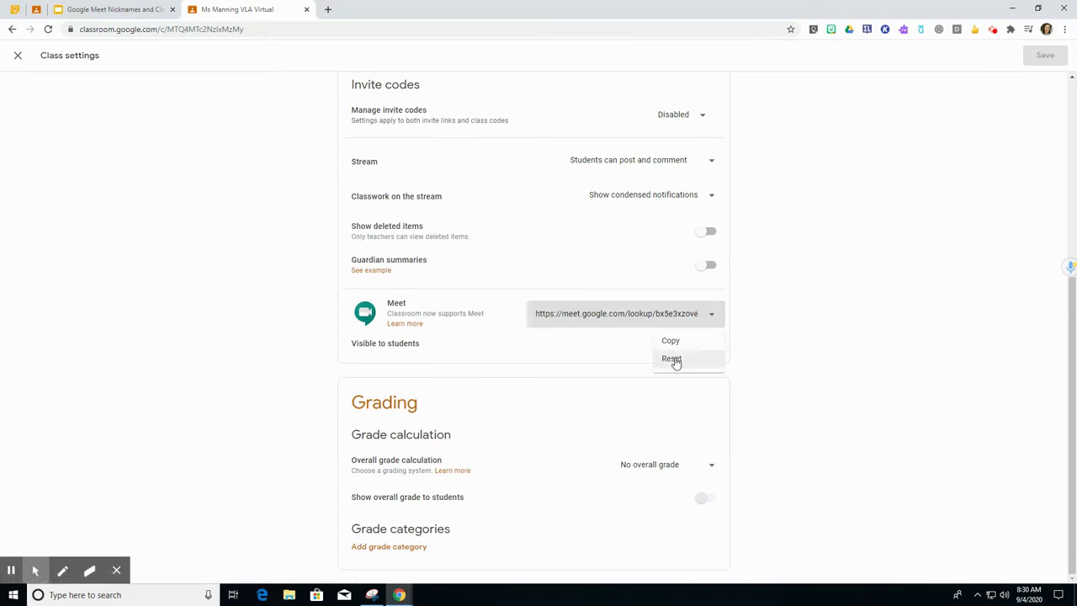
{"action": "left_click", "coordinate": [673, 362]}
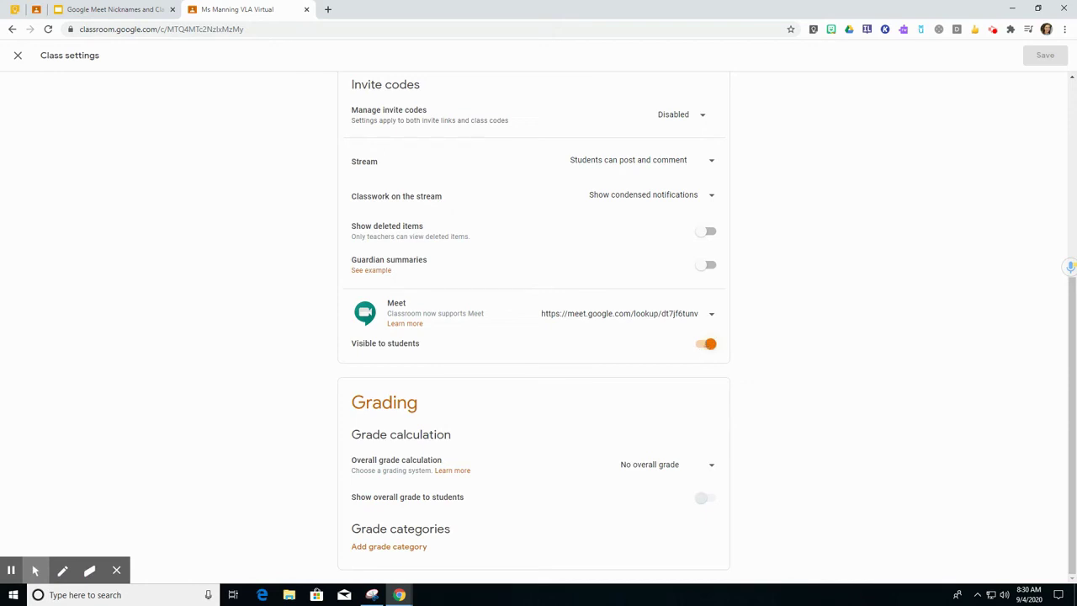
{"action": "left_click", "coordinate": [705, 345]}
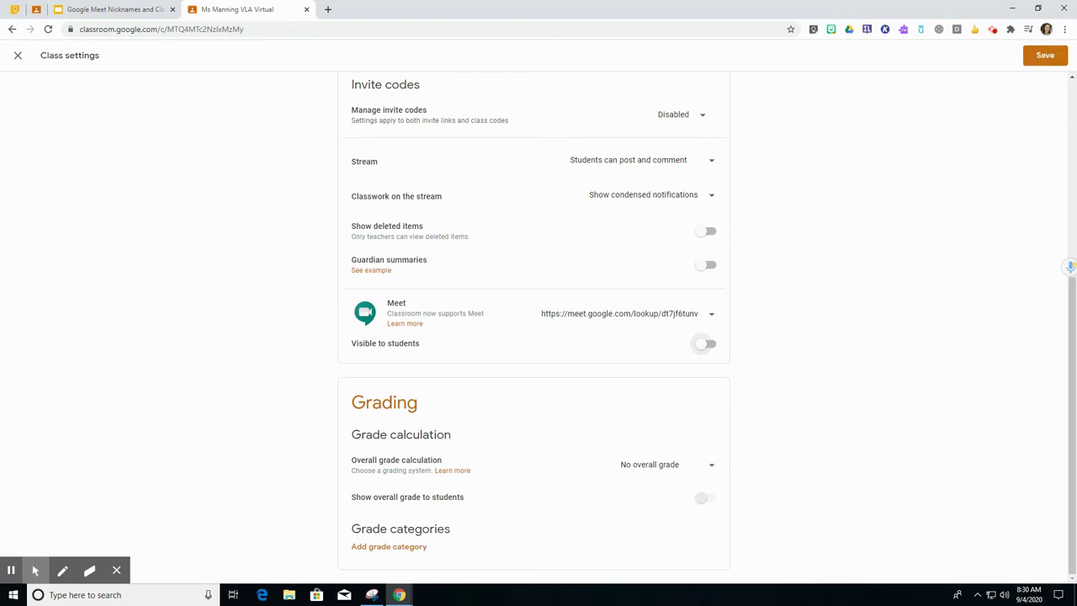
{"action": "left_click", "coordinate": [1043, 55]}
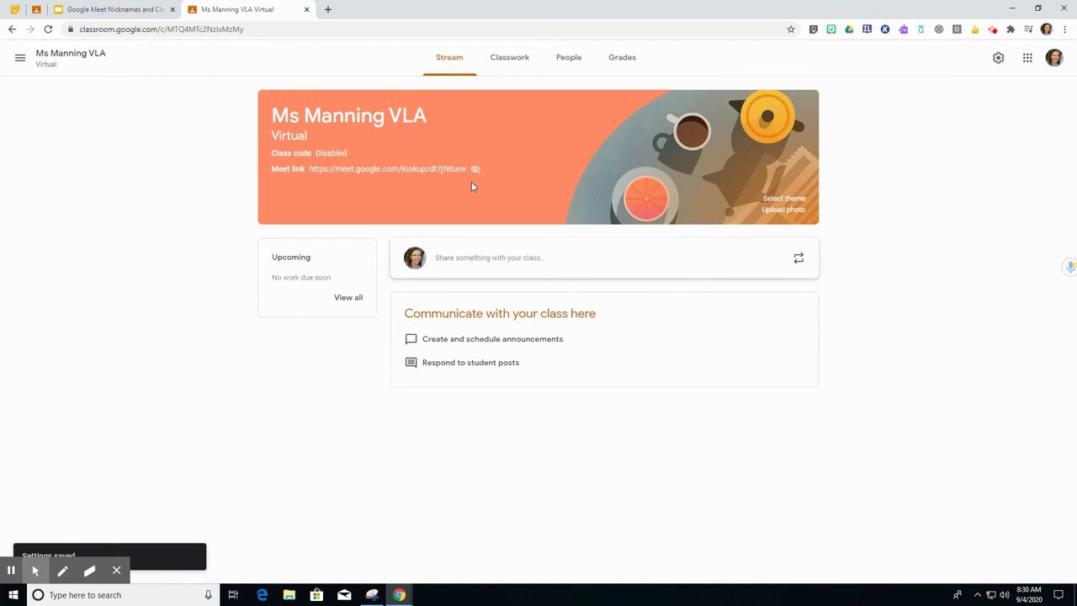
- Switch Visible to students back on for the class Meet link and save the settings
{"action": "mouse_move", "coordinate": [475, 169]}
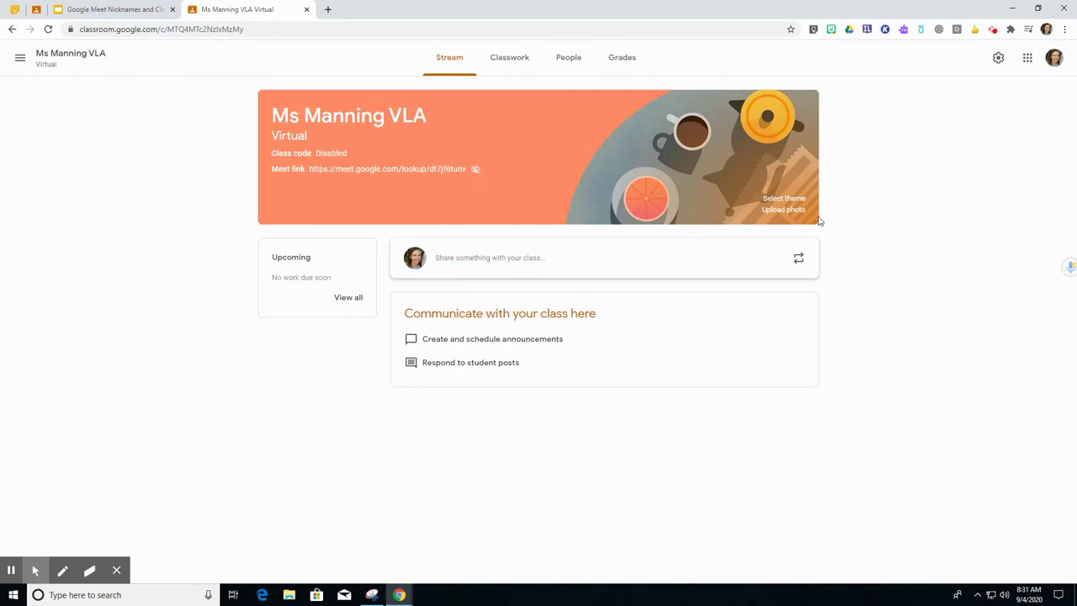
{"action": "left_click", "coordinate": [997, 58]}
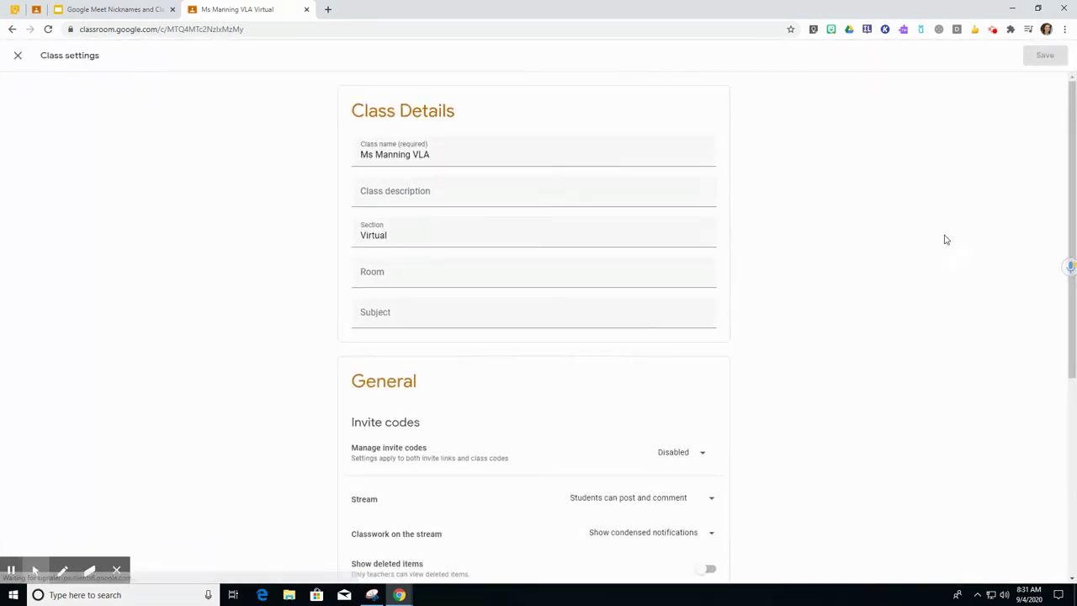
{"action": "scroll", "coordinate": [826, 423], "scroll_direction": "down", "scroll_amount": 3}
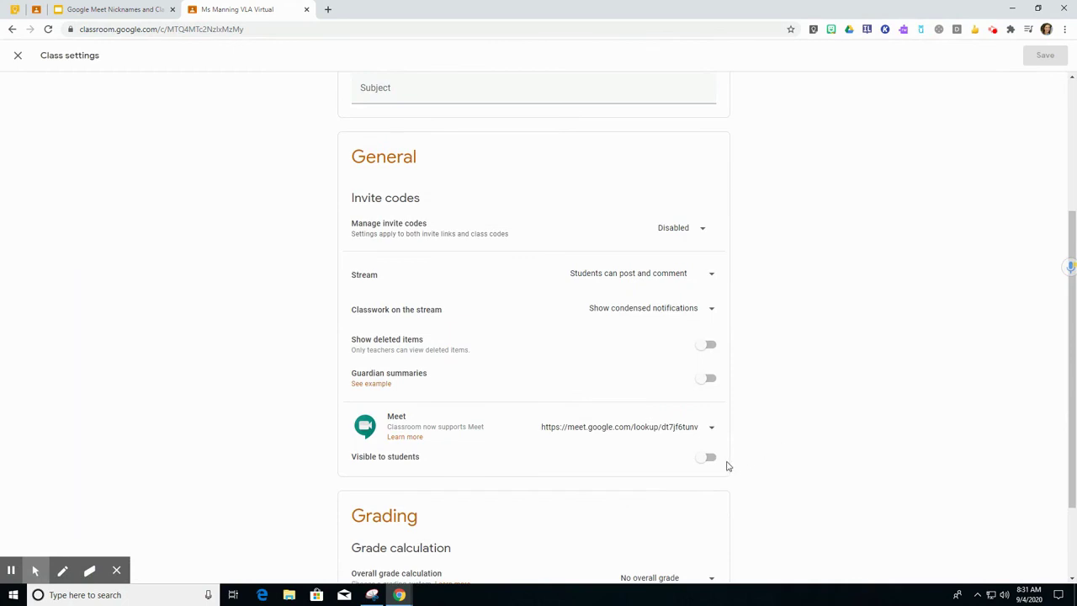
{"action": "left_click", "coordinate": [709, 458]}
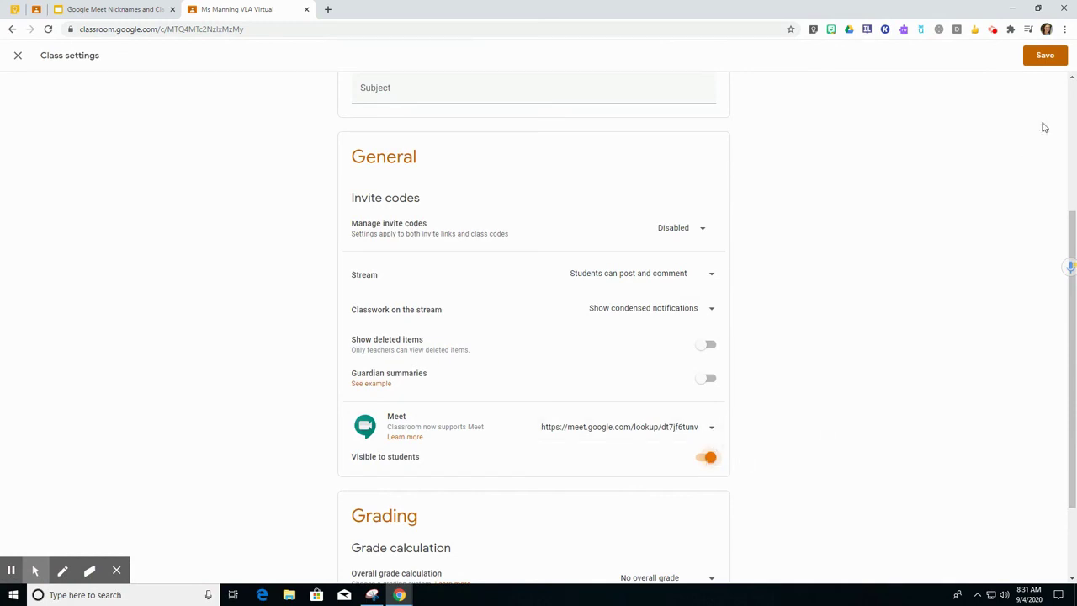
{"action": "left_click", "coordinate": [1043, 57]}
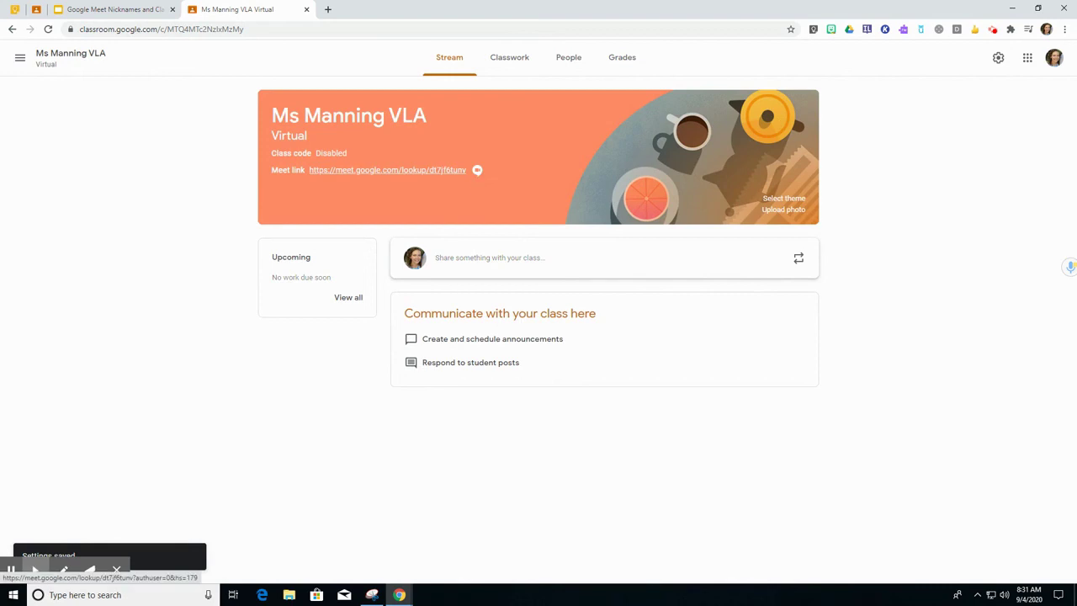
- Return to the Google Slides tab showing the Meet nicknames slide
{"action": "left_click", "coordinate": [93, 9]}
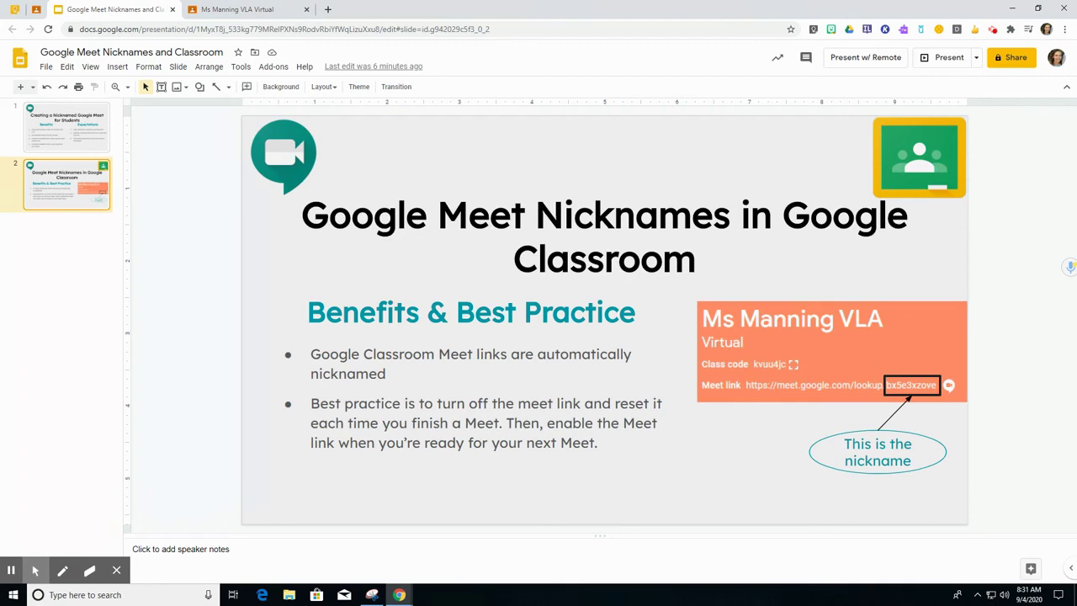